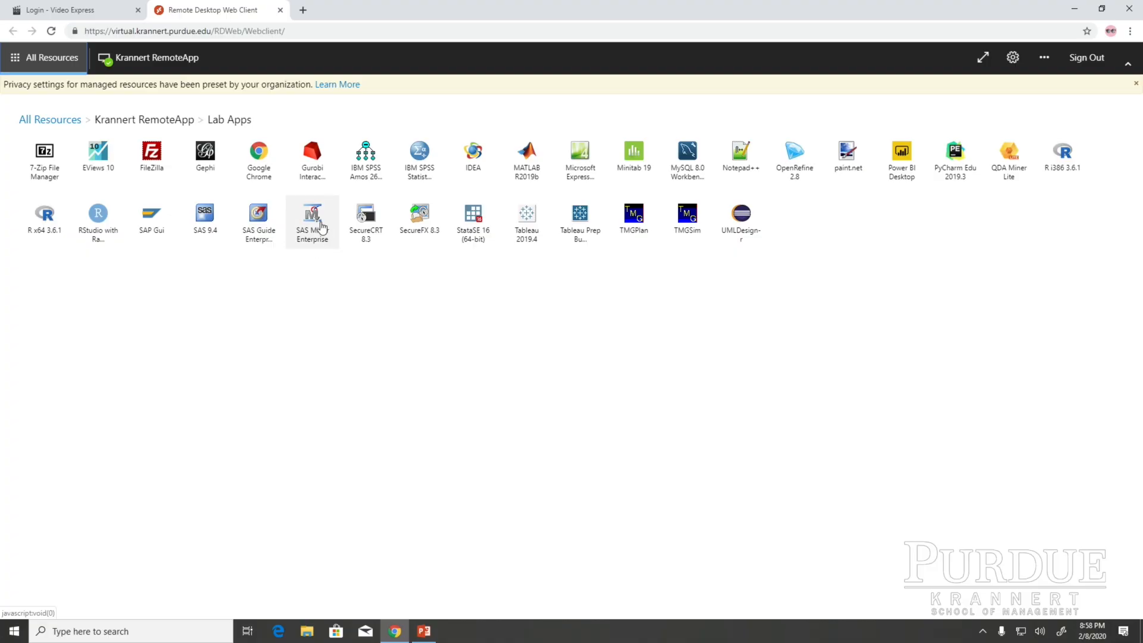
# Launch SAS Enterprise Miner and open the Start project from the MGMT571 folder on the W: drive
pyautogui.click(315, 231)
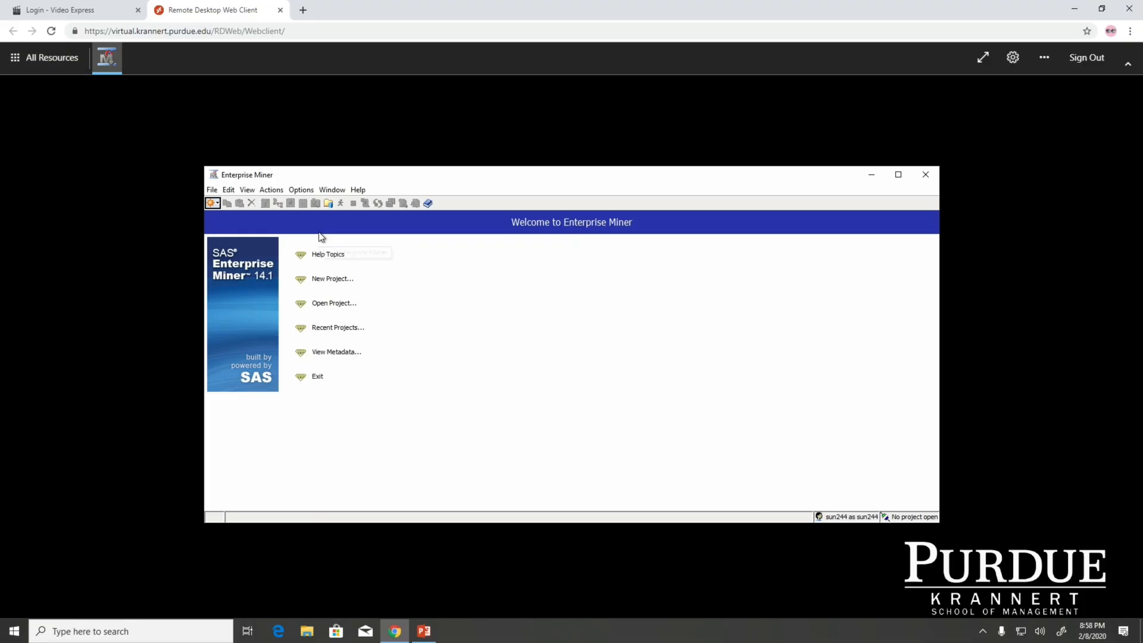
pyautogui.click(331, 305)
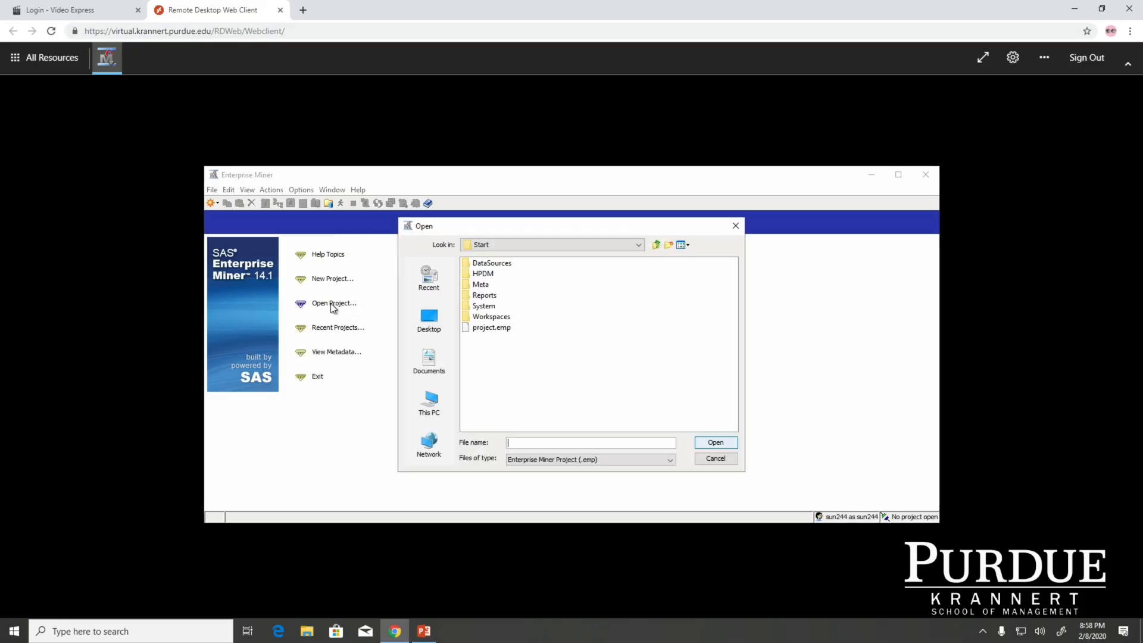
pyautogui.click(430, 400)
pyautogui.doubleClick(512, 359)
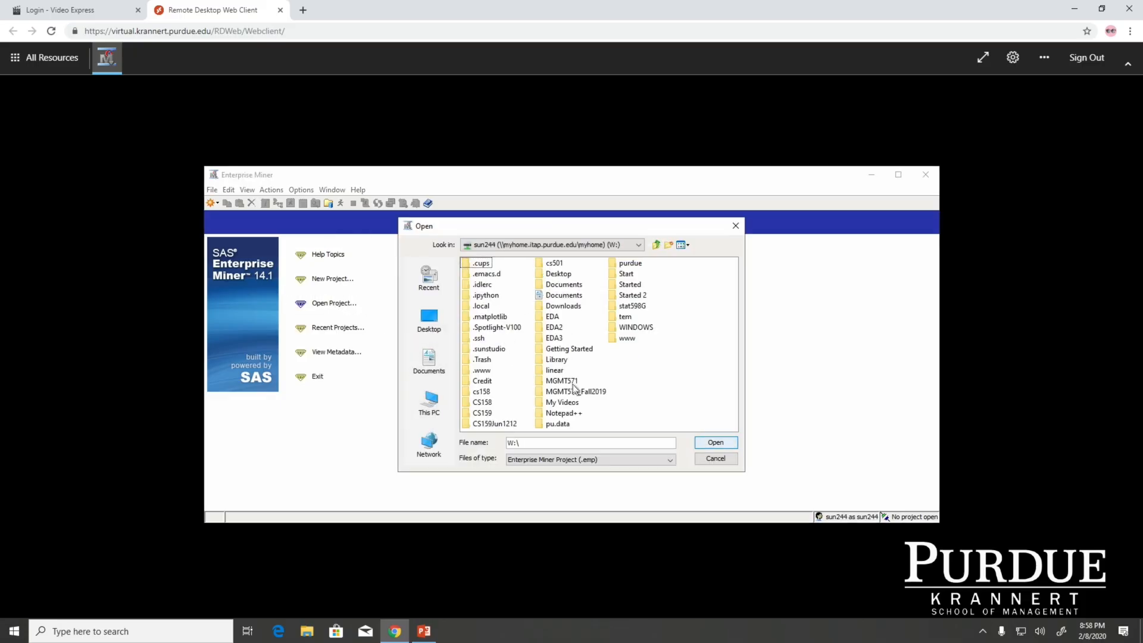
pyautogui.doubleClick(562, 381)
pyautogui.click(479, 274)
pyautogui.click(711, 442)
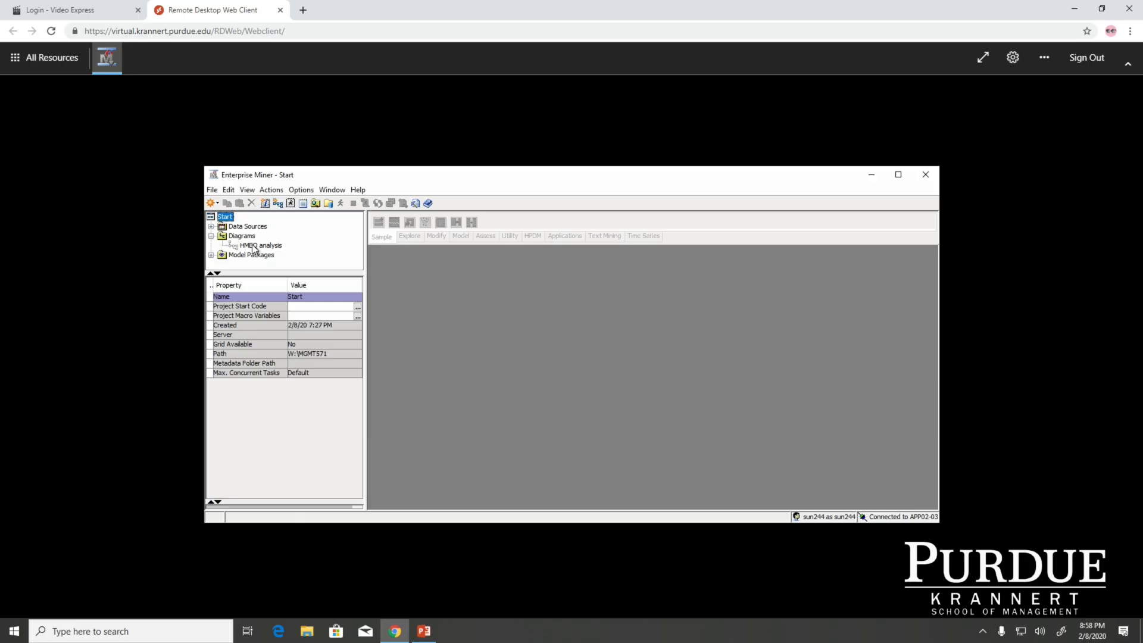
# Open the HMEQ analysis diagram and view the properties of its HMEQ and File Import nodes
pyautogui.click(253, 245)
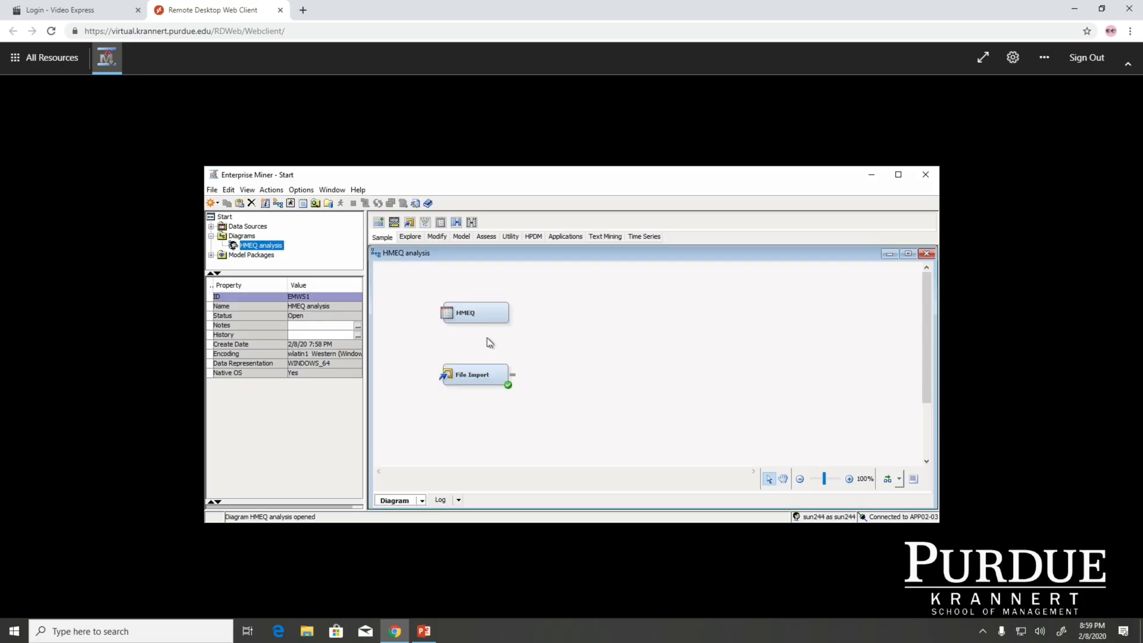
pyautogui.click(489, 316)
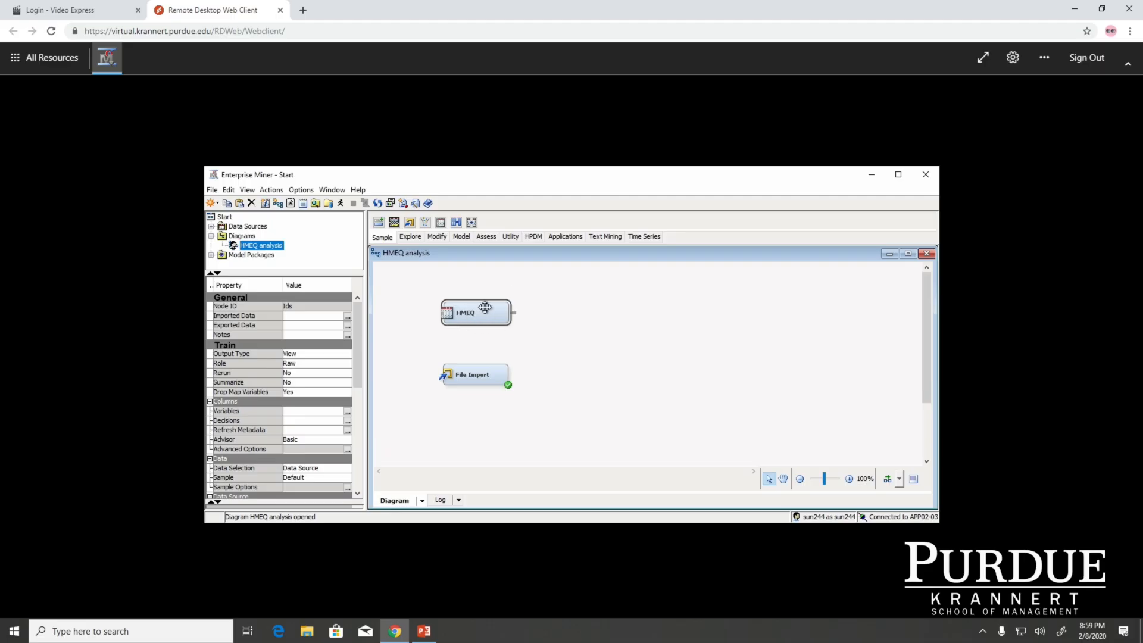
pyautogui.click(462, 375)
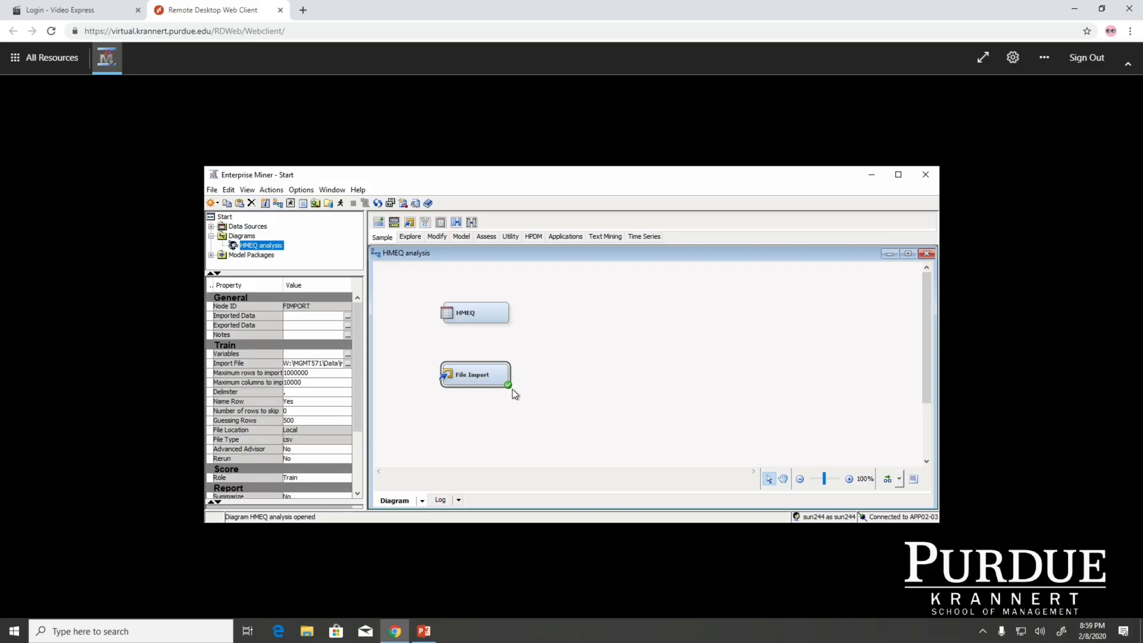
pyautogui.click(492, 309)
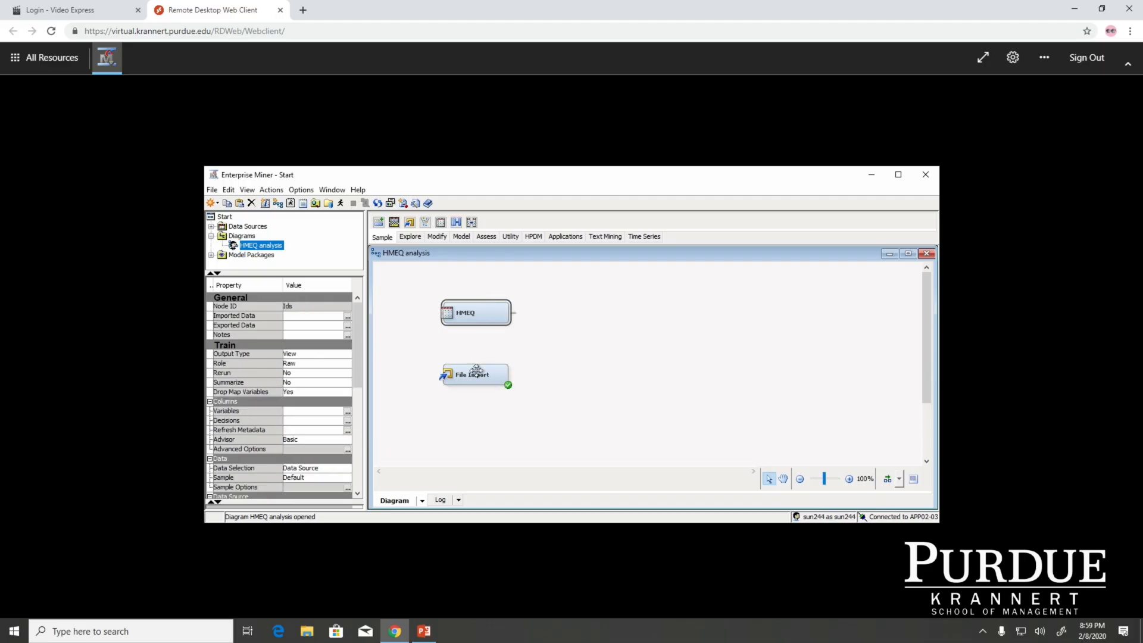
# Review the variable roles and levels of the File Import node, checking BAD, JOB and REASON
pyautogui.click(475, 374)
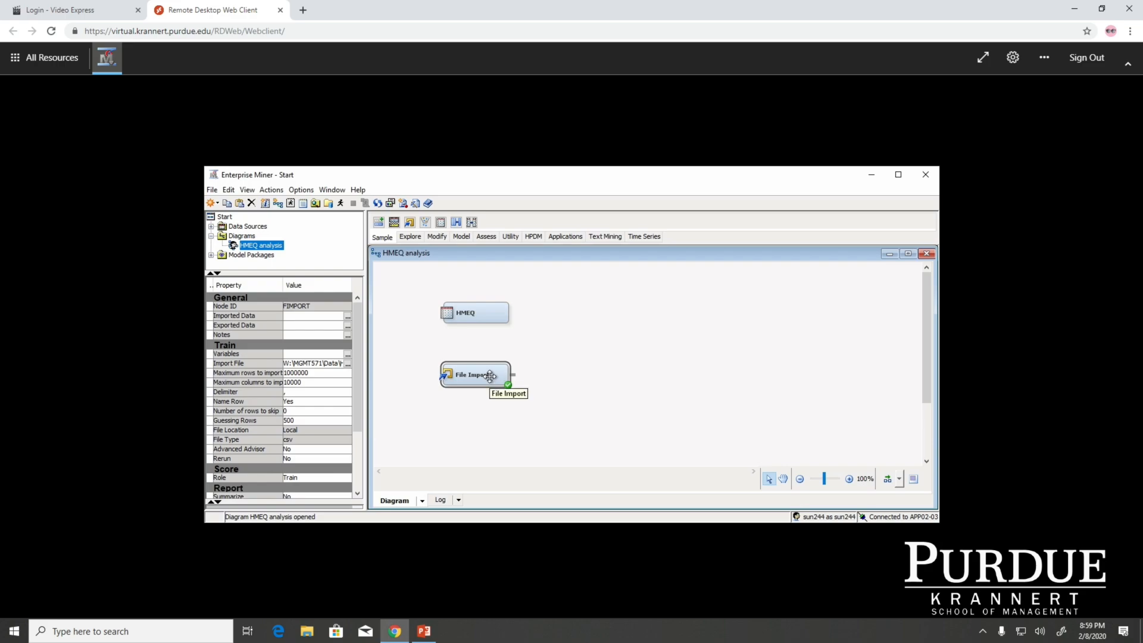
pyautogui.click(346, 354)
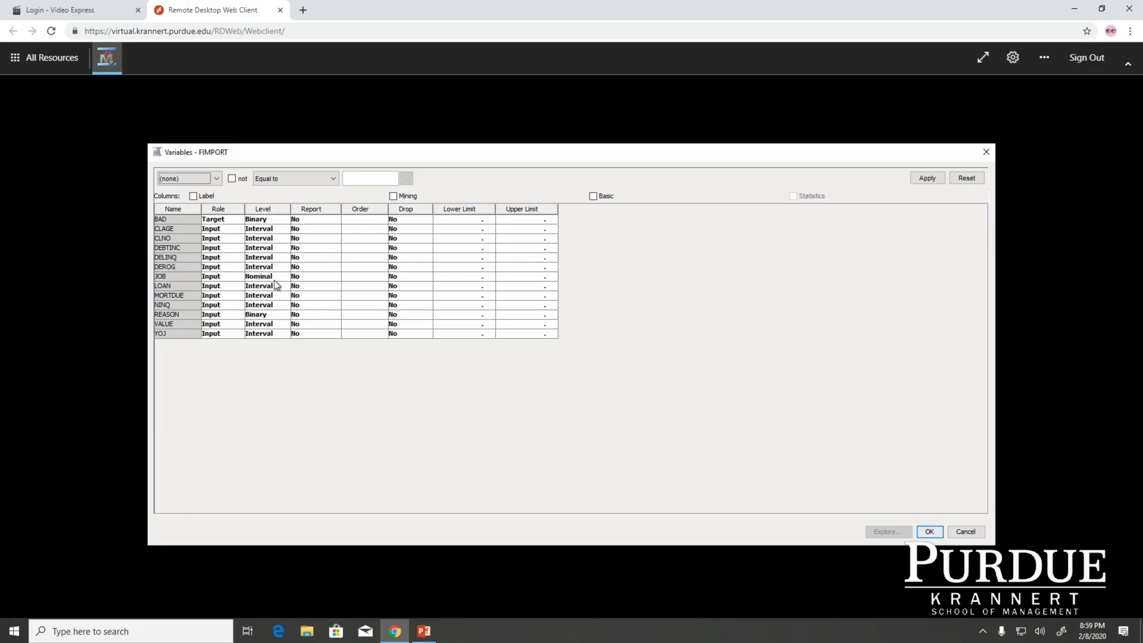
pyautogui.click(171, 219)
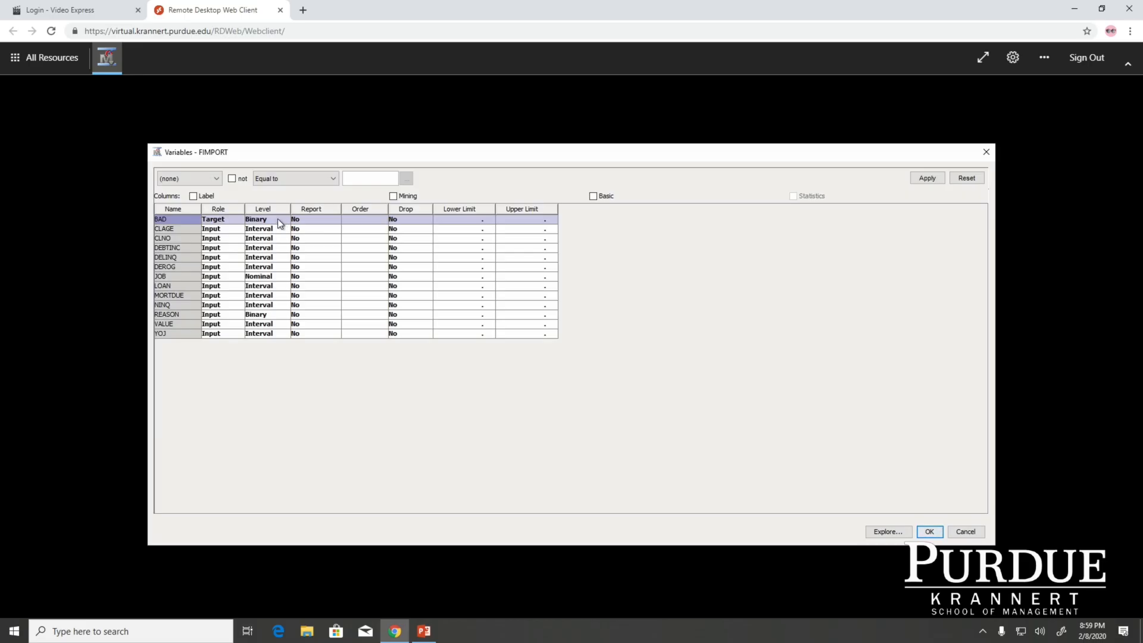
pyautogui.click(167, 277)
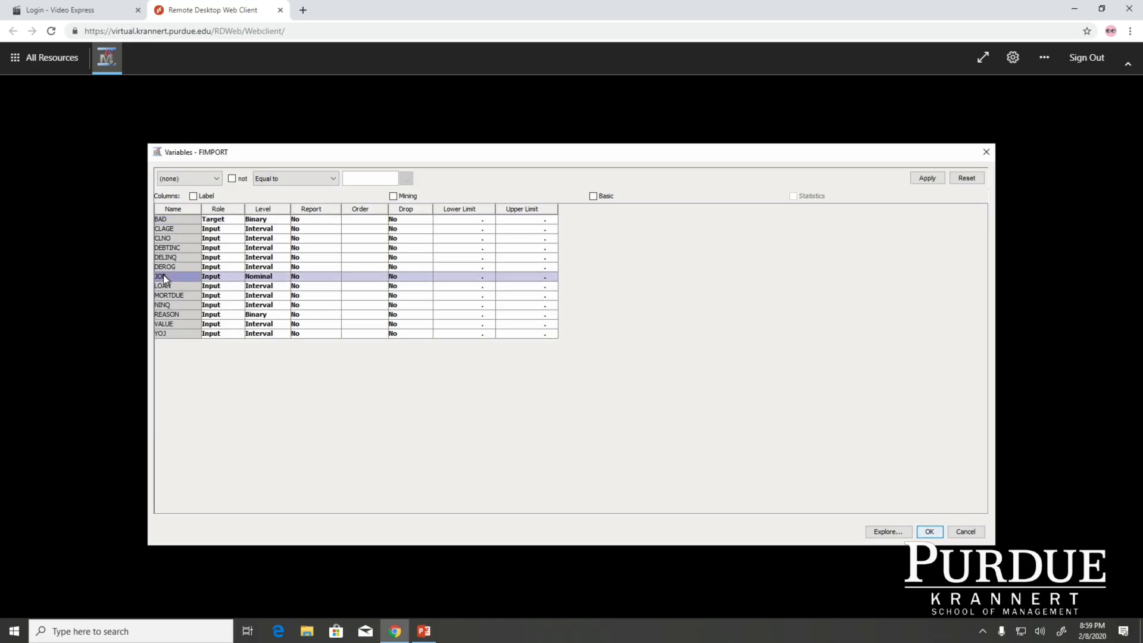
pyautogui.click(168, 315)
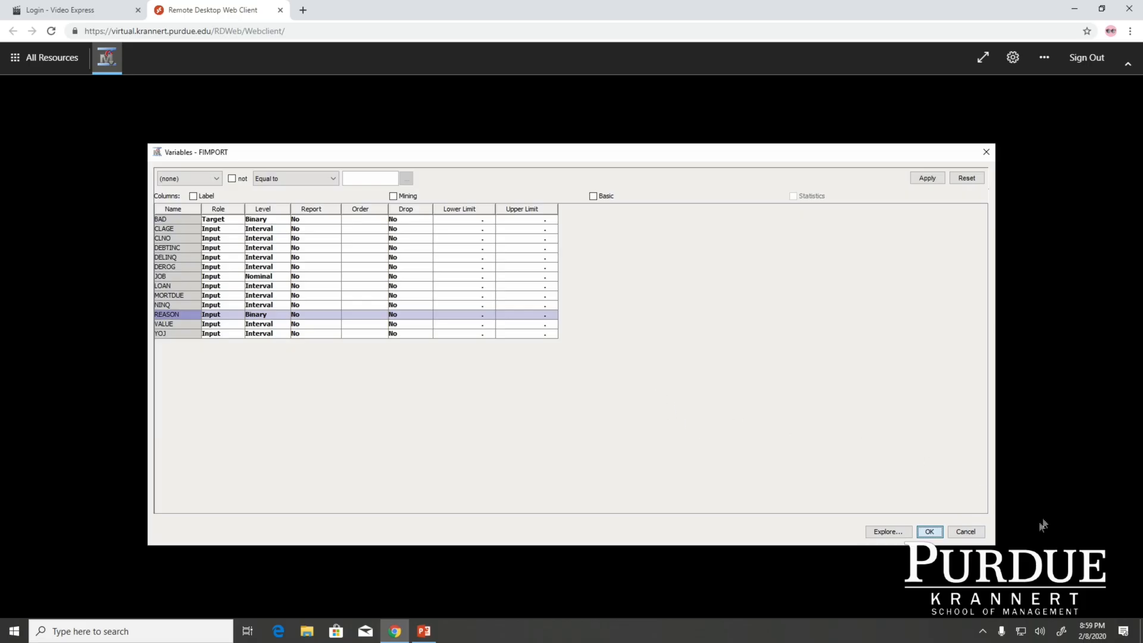
pyautogui.click(930, 532)
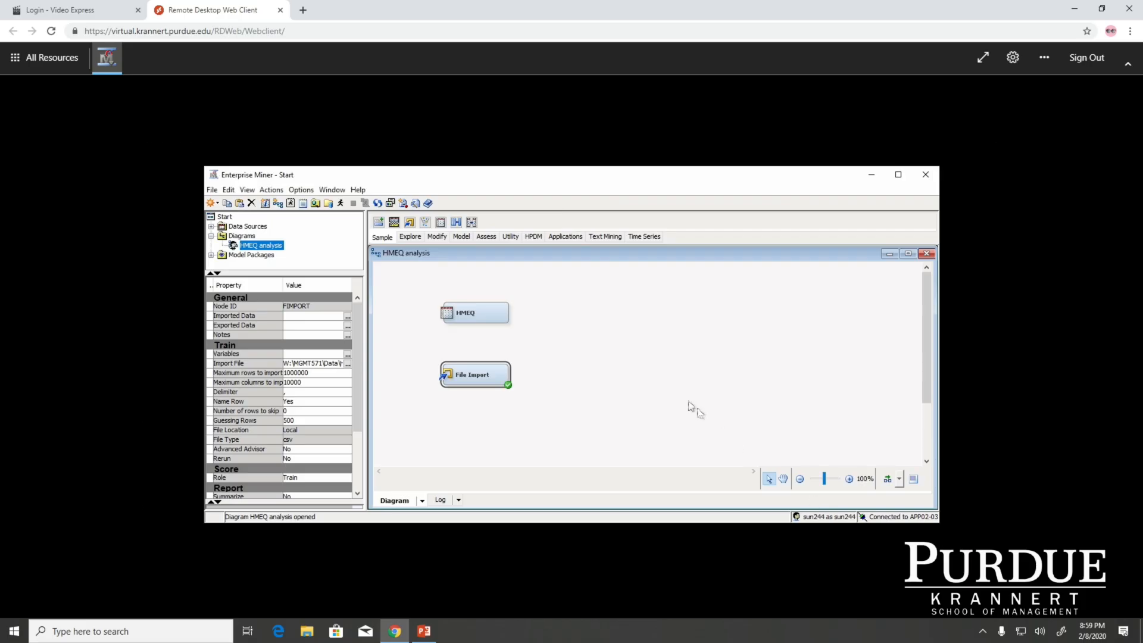
# Explore the DATA table imported by the File Import node, widening the Percent Missing column to examine missing values
pyautogui.click(523, 375)
pyautogui.click(469, 371)
pyautogui.click(347, 317)
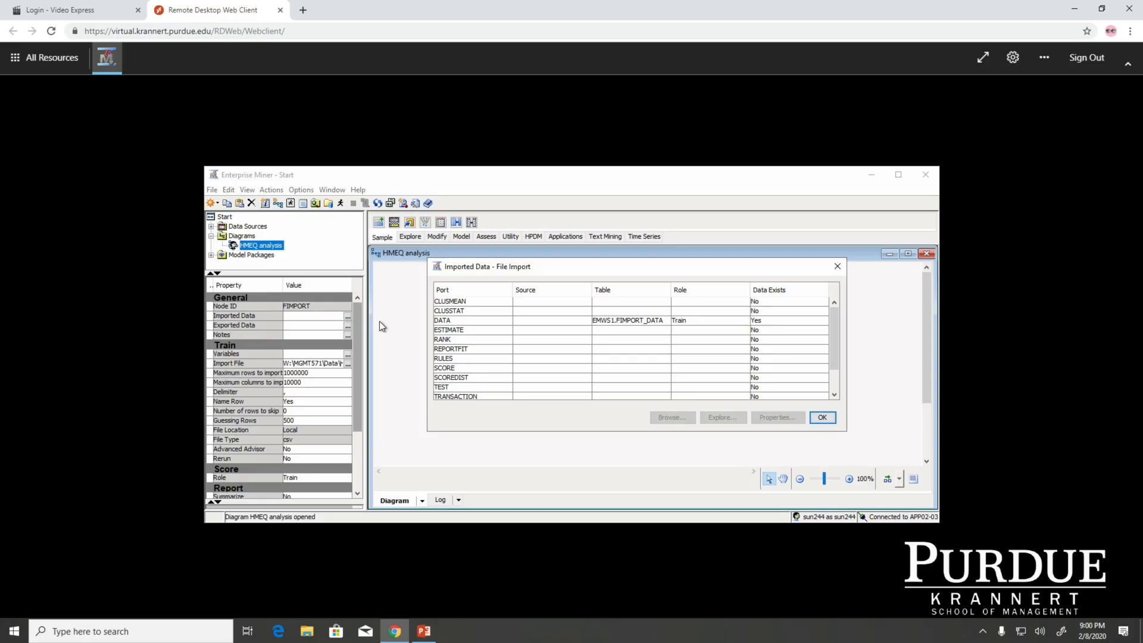
pyautogui.click(458, 322)
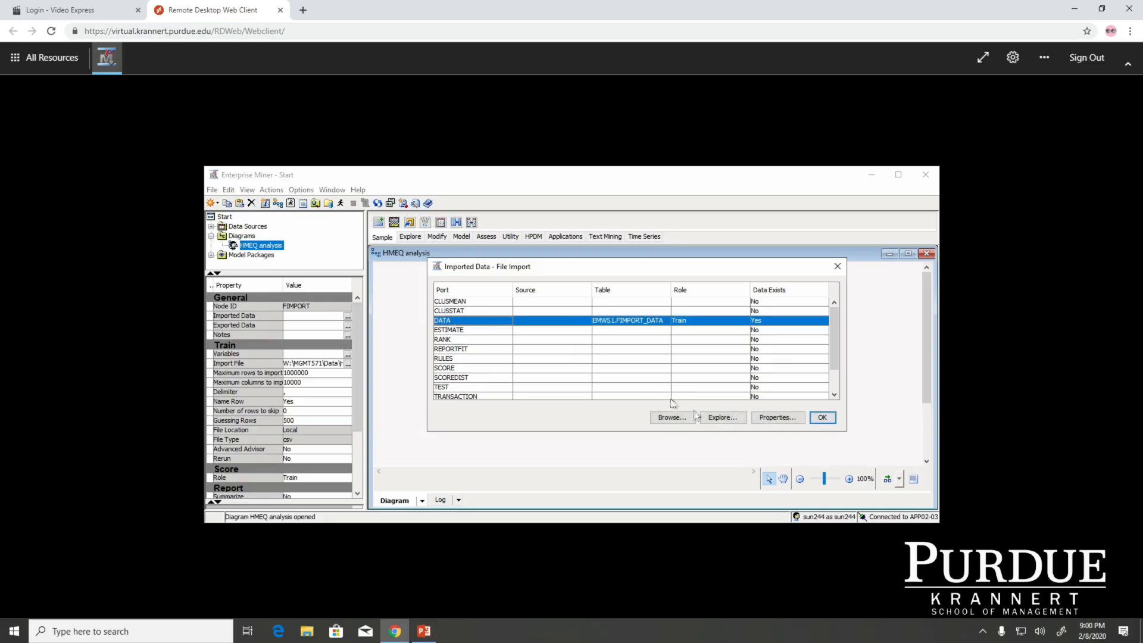
pyautogui.click(727, 417)
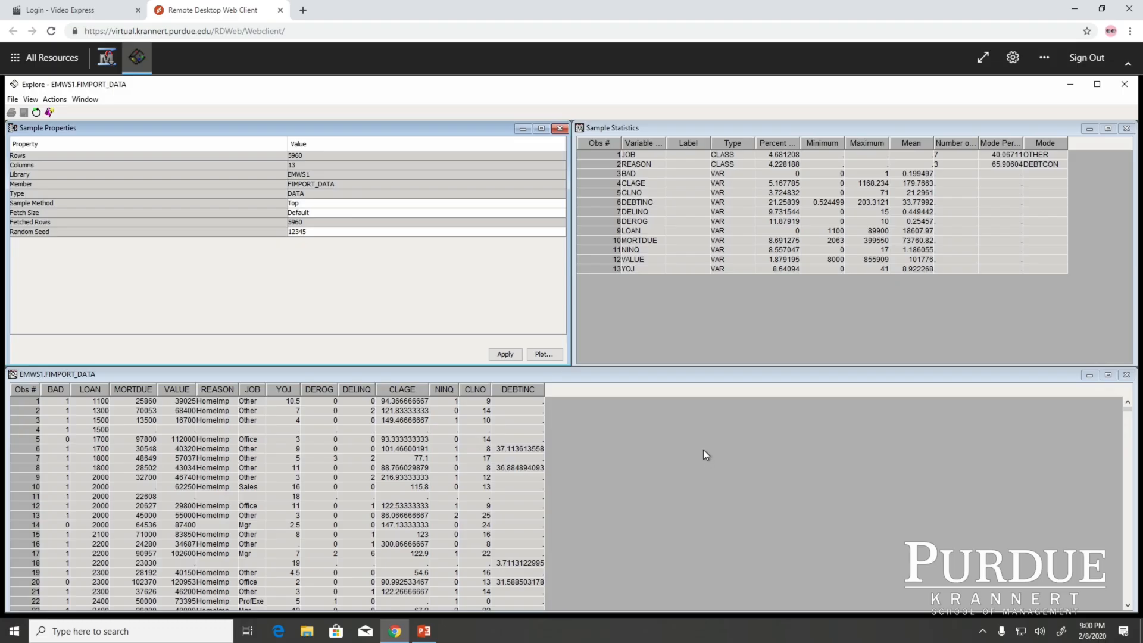
pyautogui.click(808, 143)
pyautogui.moveTo(809, 143); pyautogui.dragTo(872, 141)
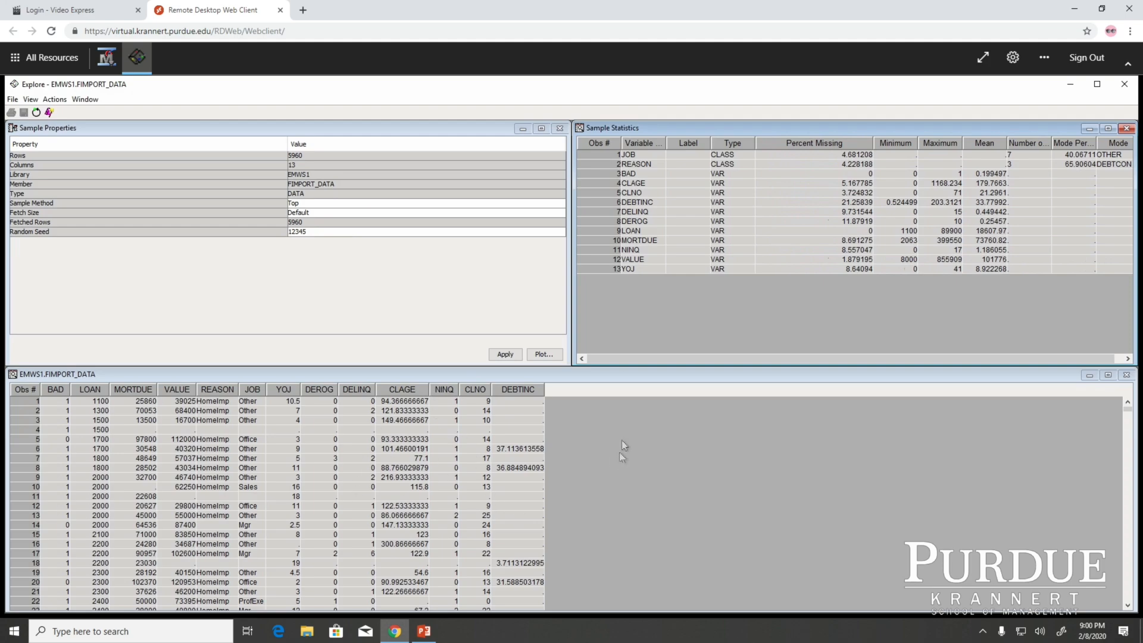
pyautogui.click(1125, 85)
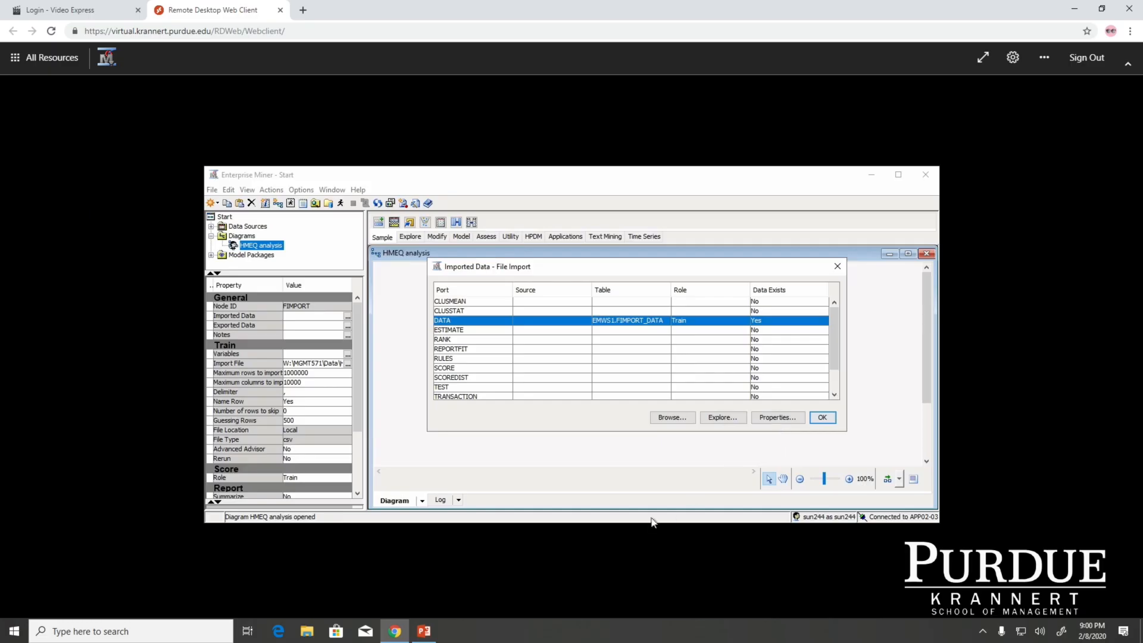
pyautogui.click(837, 268)
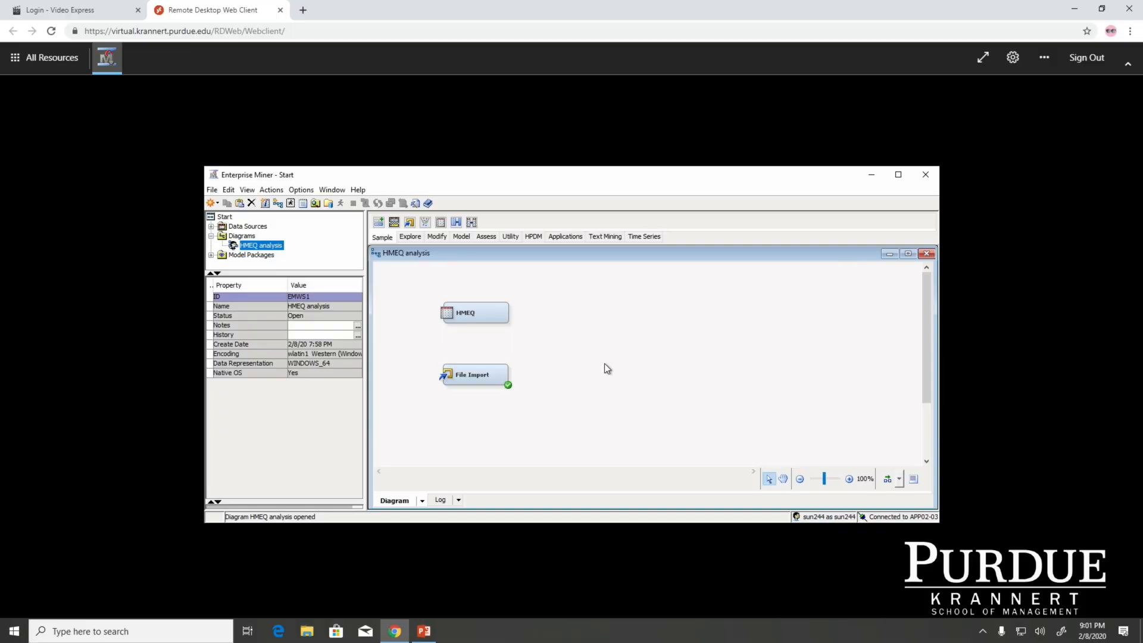
# Add a StatExplore node to the diagram beside File Import and connect File Import to it
pyautogui.rightClick(607, 369)
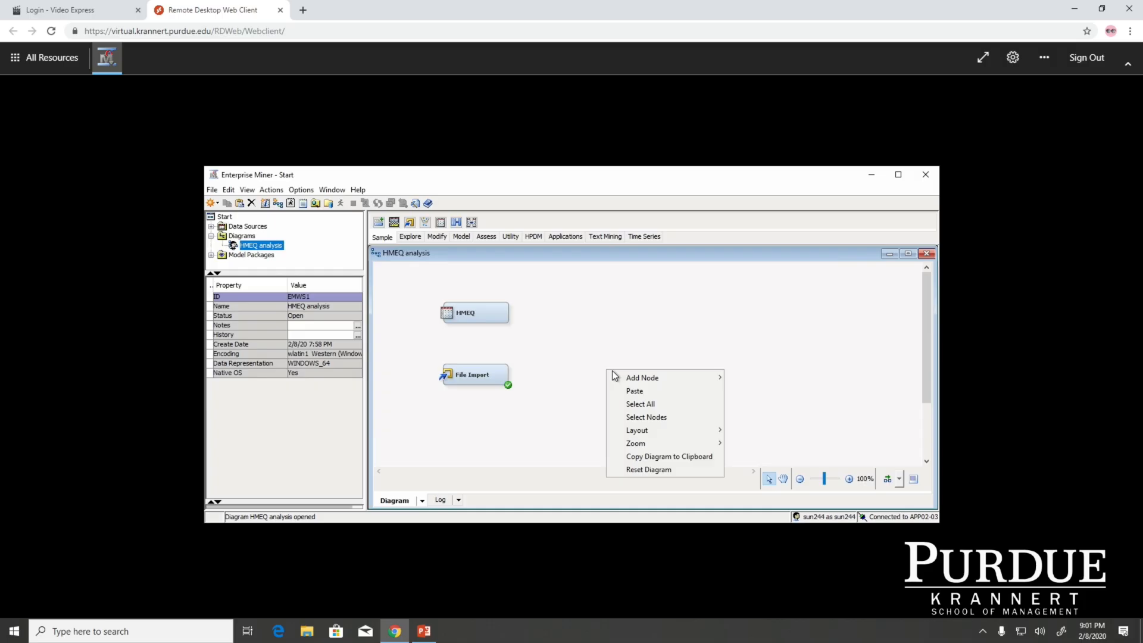
pyautogui.moveTo(640, 378)
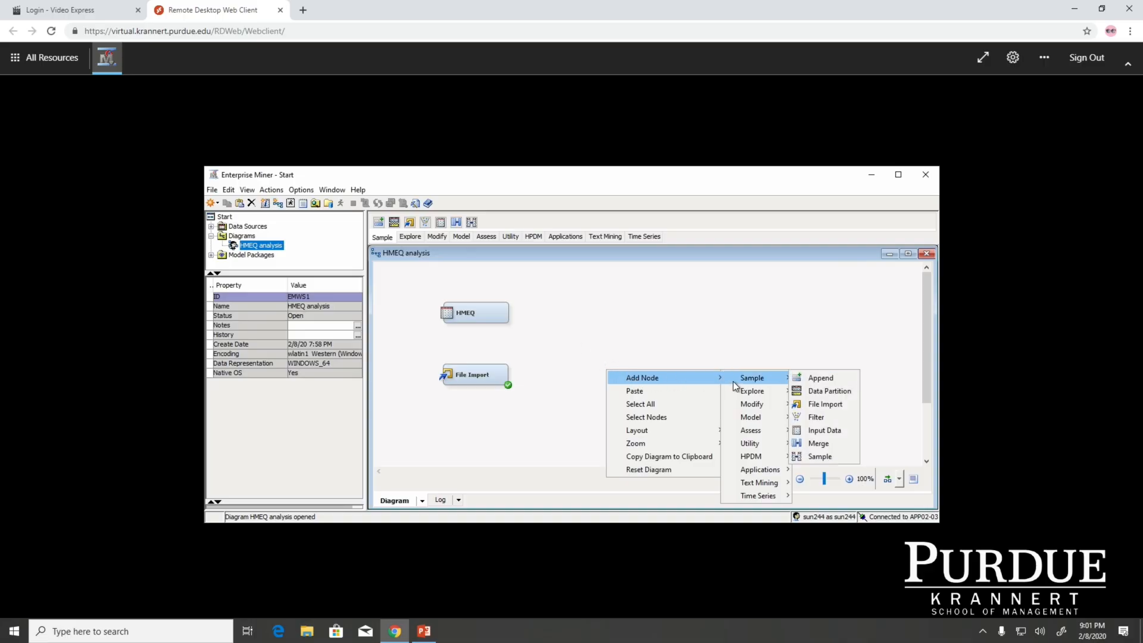
pyautogui.moveTo(740, 392)
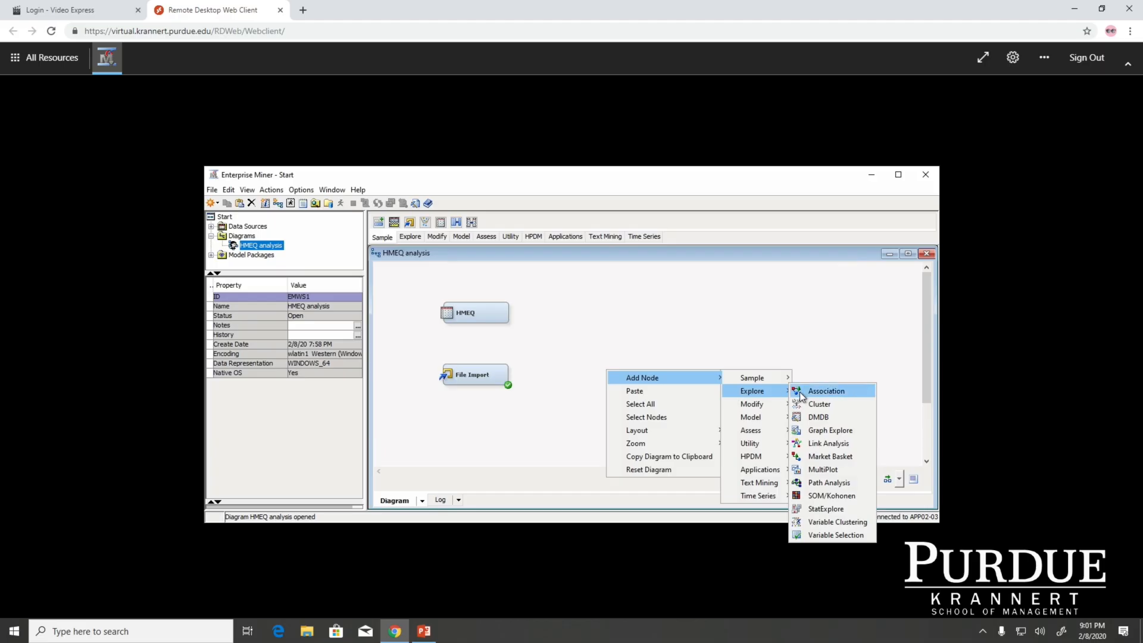
pyautogui.click(819, 509)
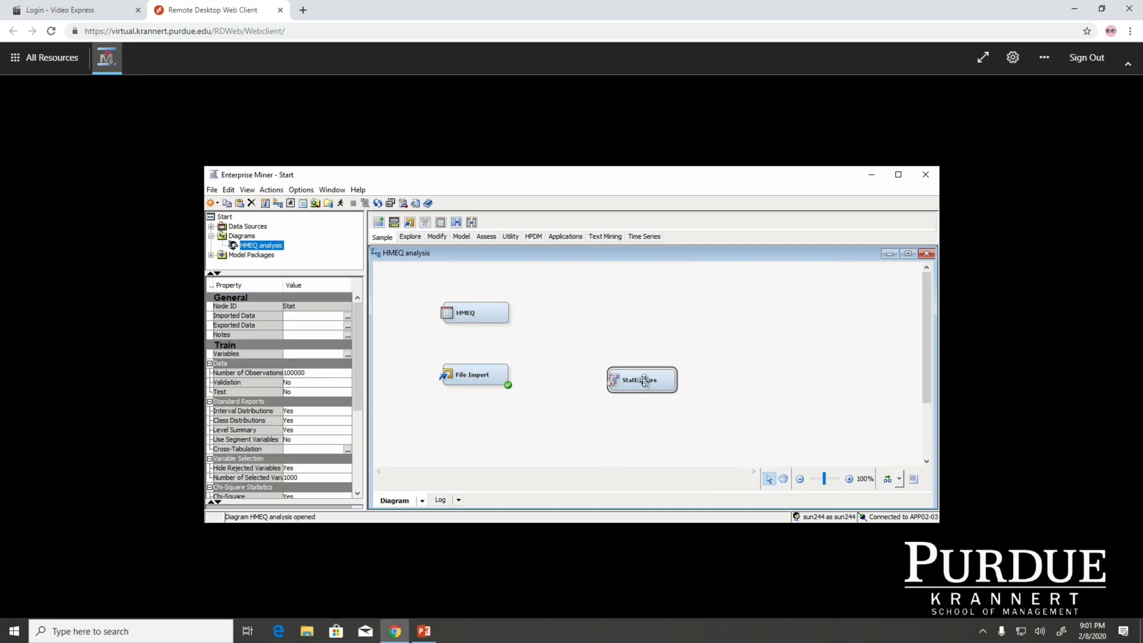
pyautogui.moveTo(641, 379); pyautogui.dragTo(605, 375)
pyautogui.click(505, 376)
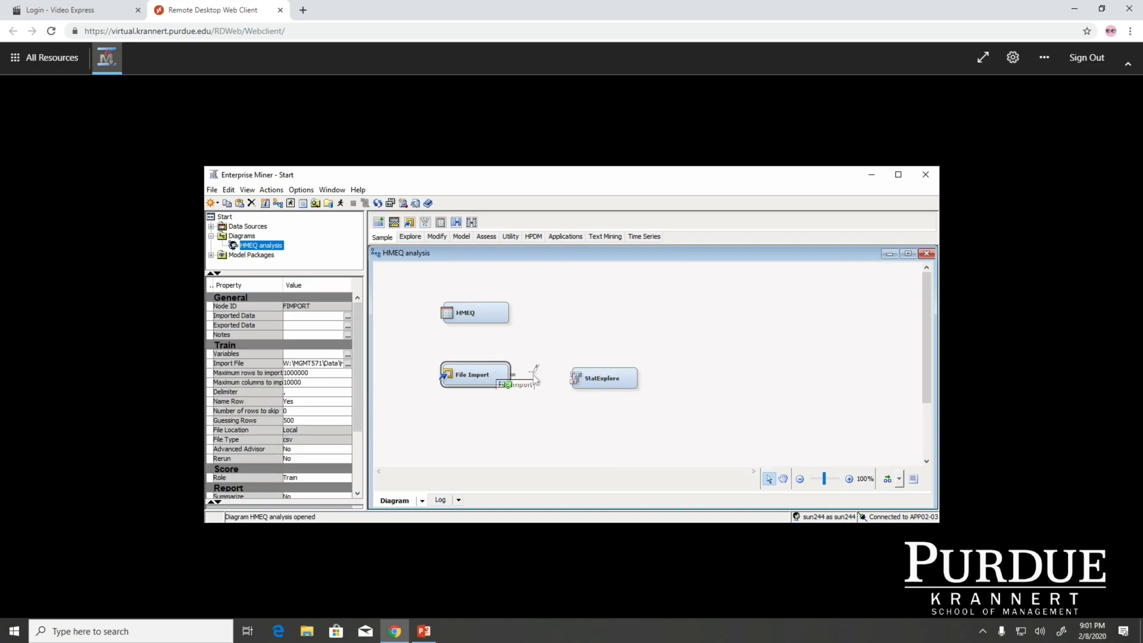
pyautogui.moveTo(513, 367); pyautogui.dragTo(633, 377)
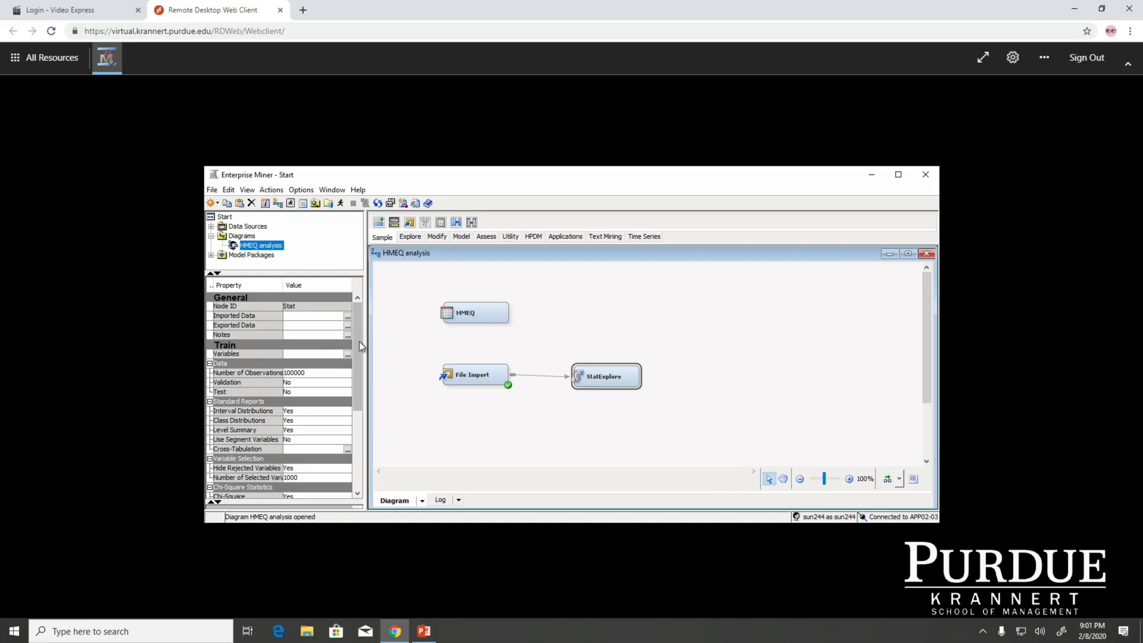
# Set the StatExplore node's Interval Variables option under Chi-Square Statistics to Yes
pyautogui.moveTo(359, 345)
pyautogui.mouseDown()
pyautogui.moveTo(356, 367)
pyautogui.moveTo(356, 338)
pyautogui.mouseUp()
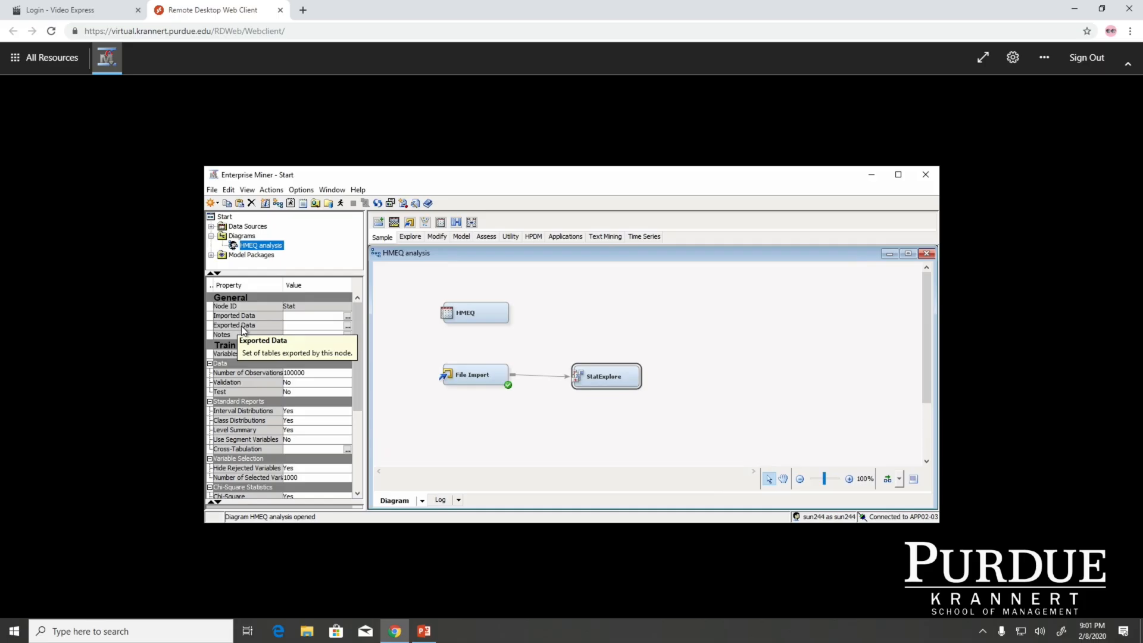
pyautogui.moveTo(358, 384); pyautogui.dragTo(358, 434)
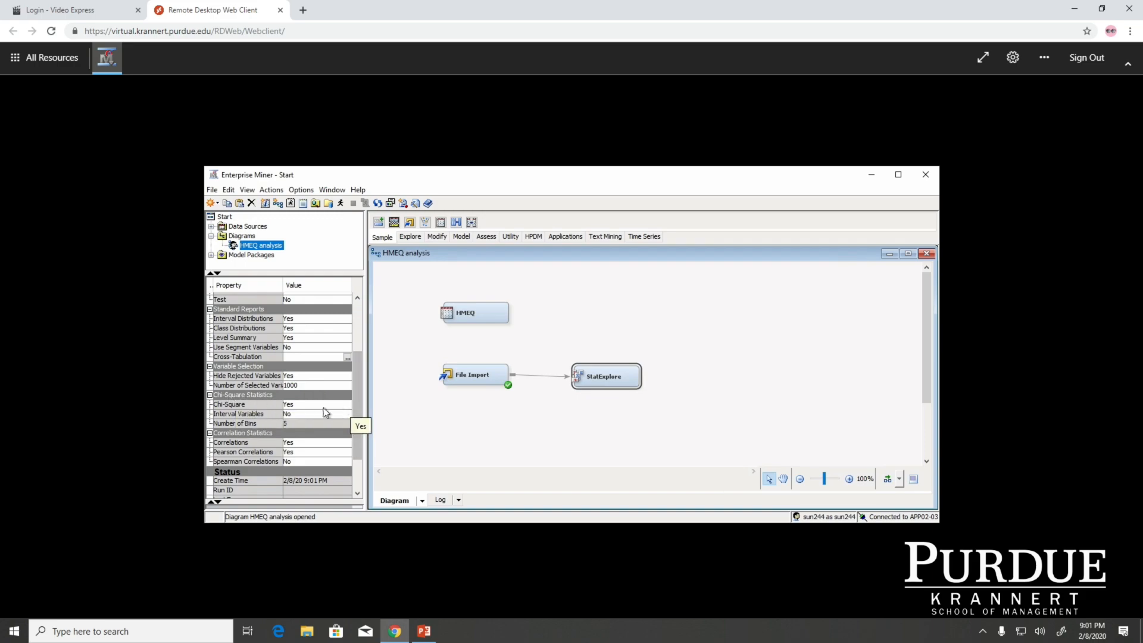
pyautogui.click(291, 416)
pyautogui.click(298, 415)
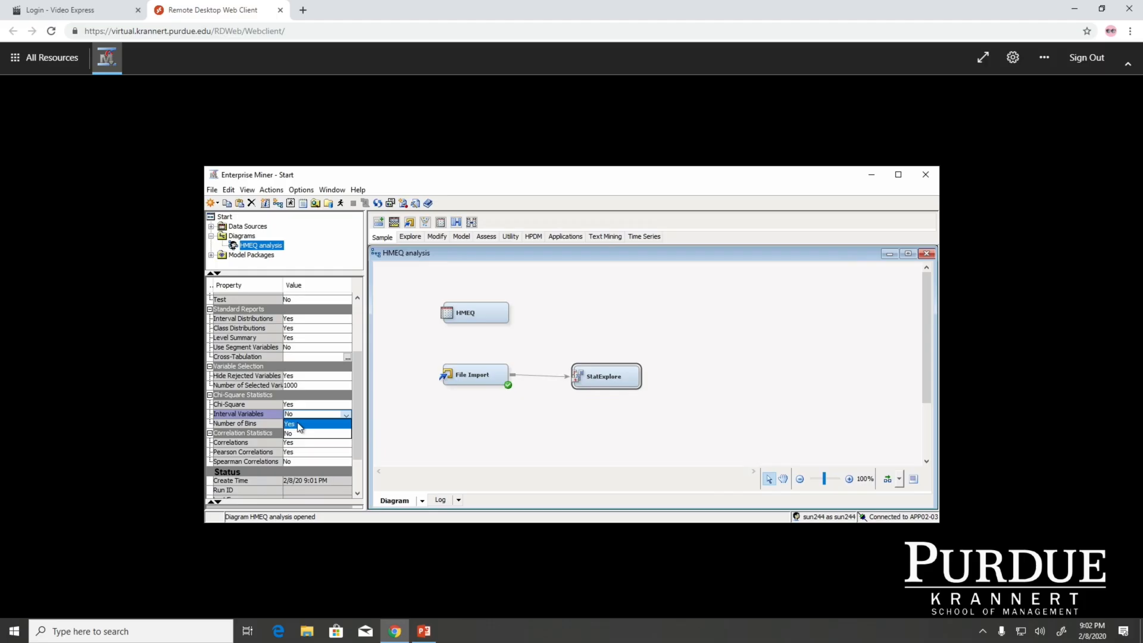
pyautogui.click(297, 426)
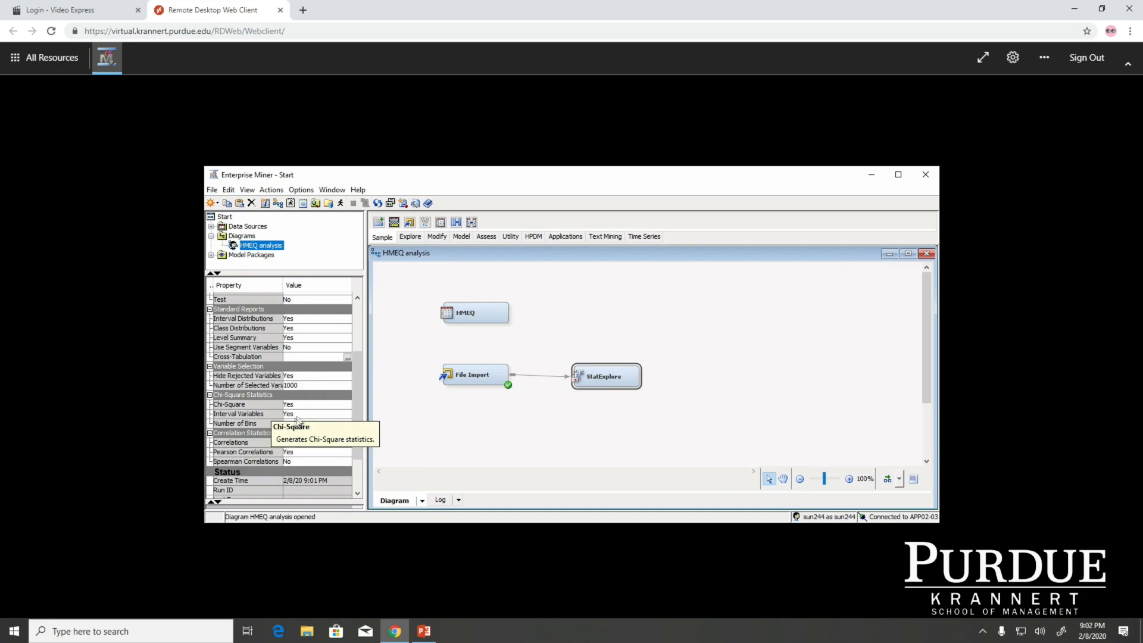
# Run the path through the StatExplore node and open its results
pyautogui.rightClick(610, 371)
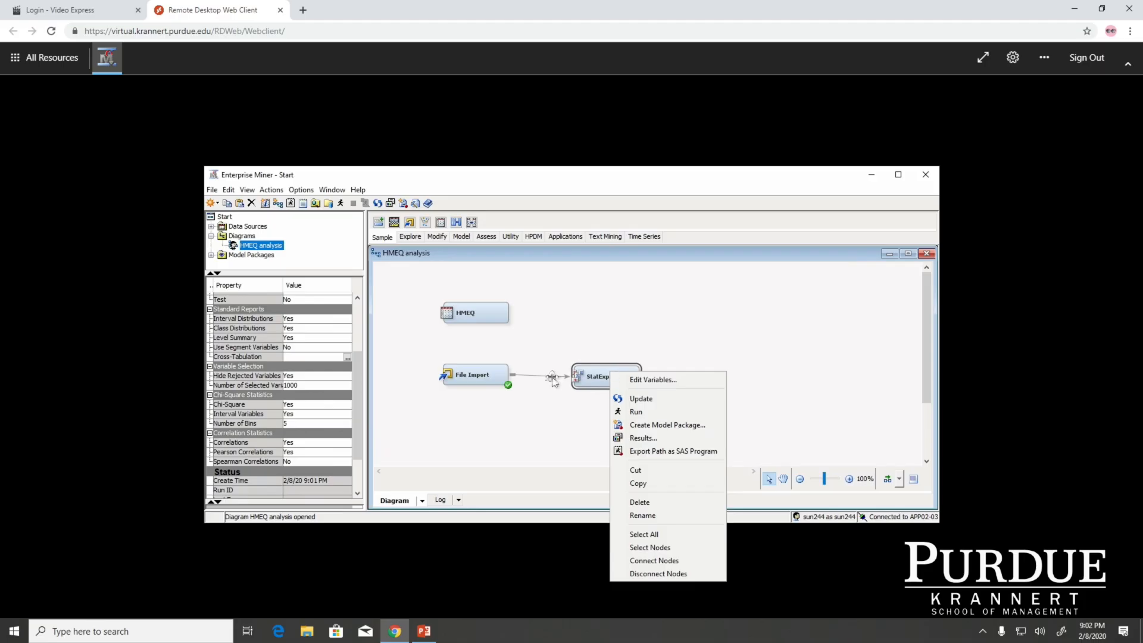
pyautogui.click(638, 413)
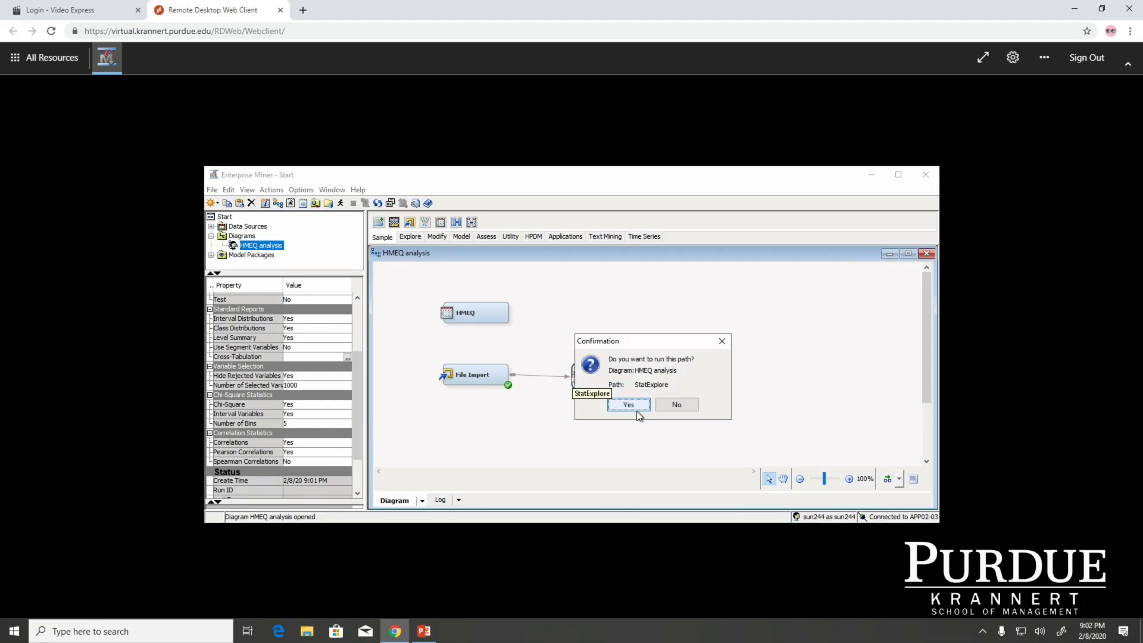
pyautogui.click(640, 403)
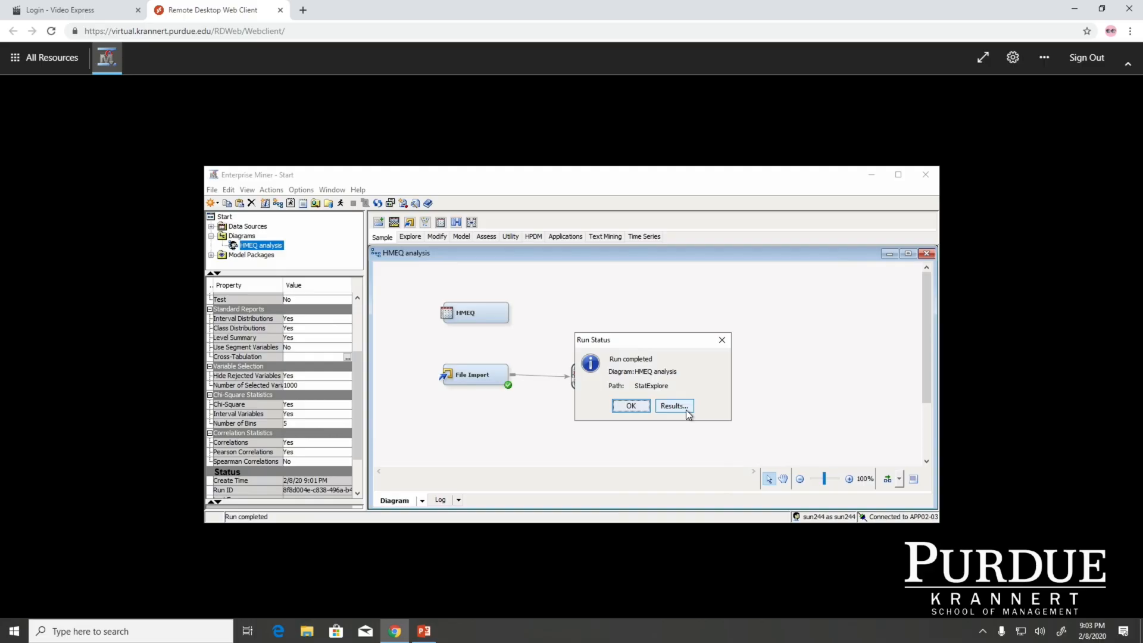
pyautogui.press('Return')
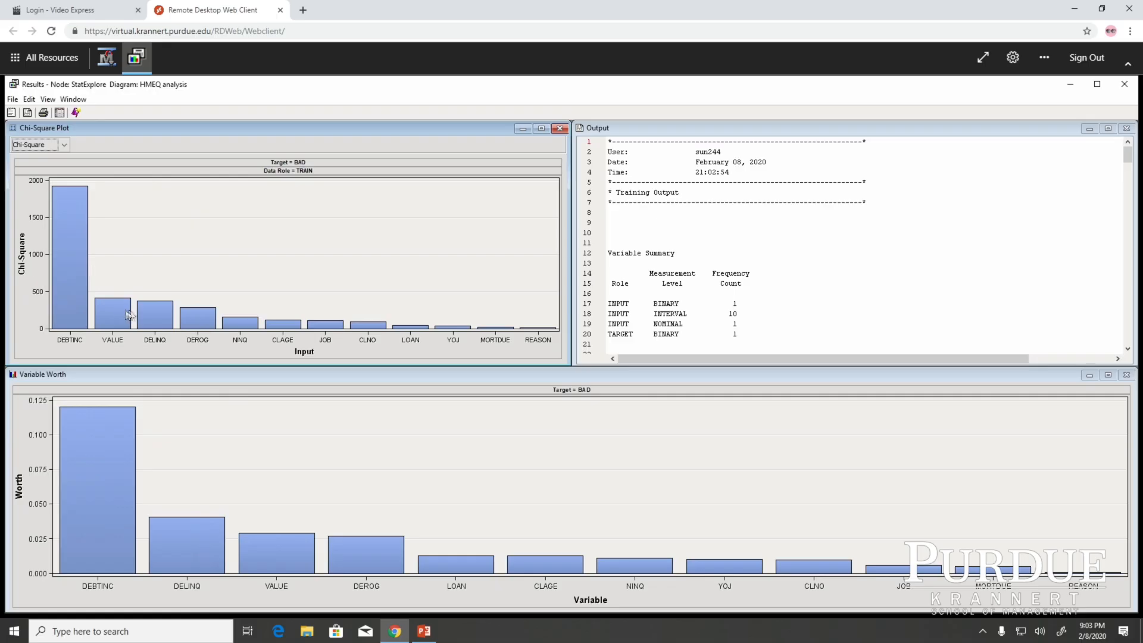
# Display the data table behind the Chi-Square Plot and enlarge its window to examine all columns
pyautogui.click(47, 100)
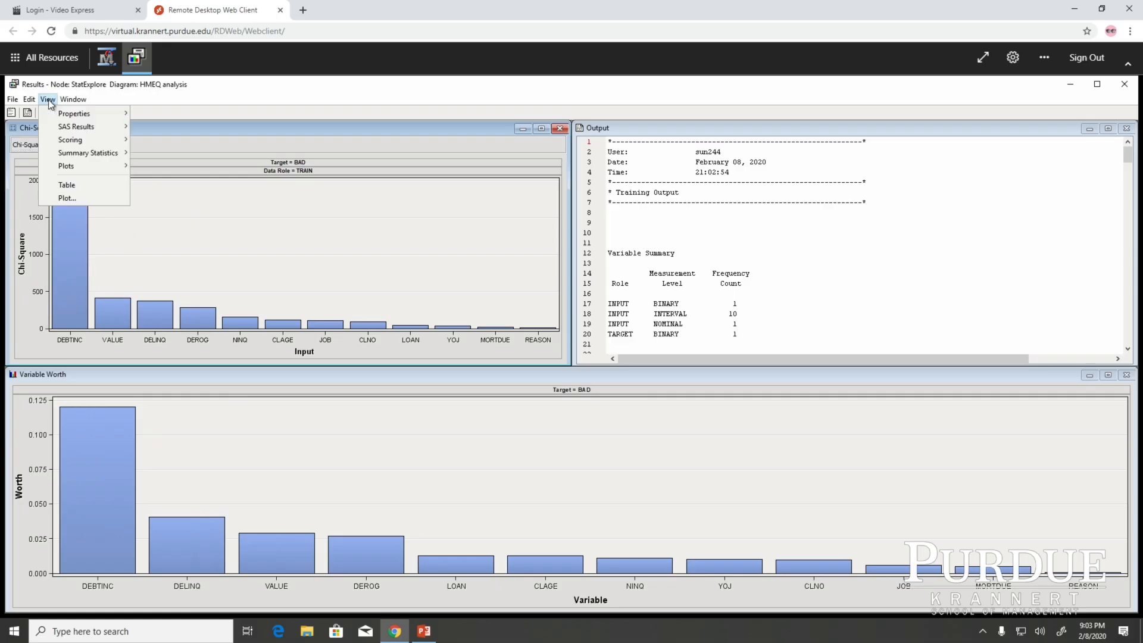
pyautogui.click(67, 185)
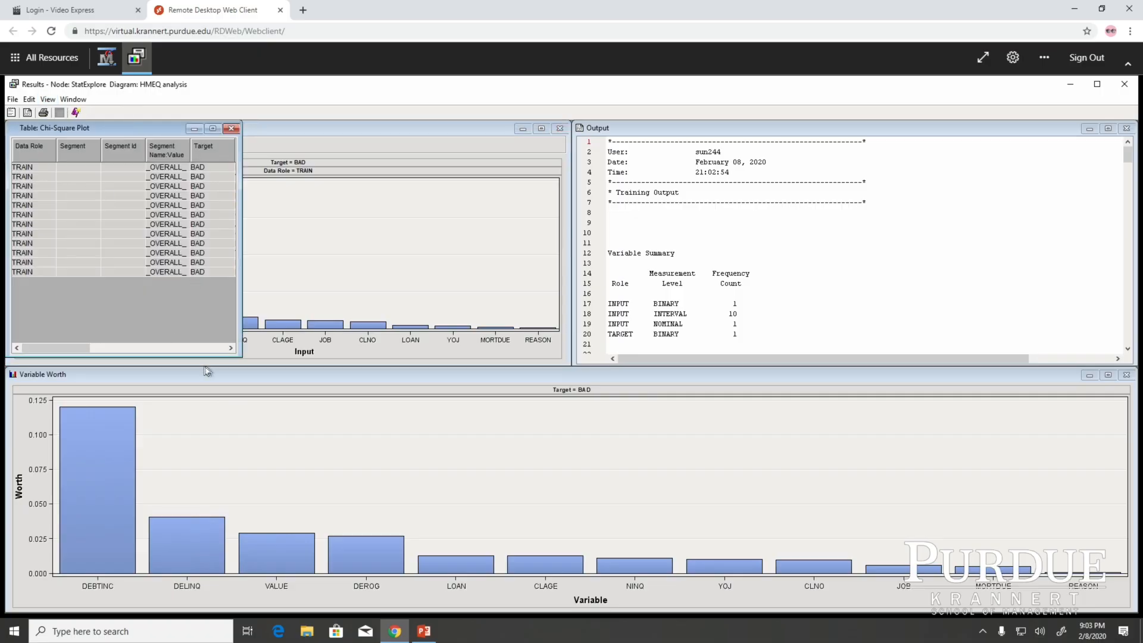
pyautogui.moveTo(241, 355); pyautogui.dragTo(735, 404)
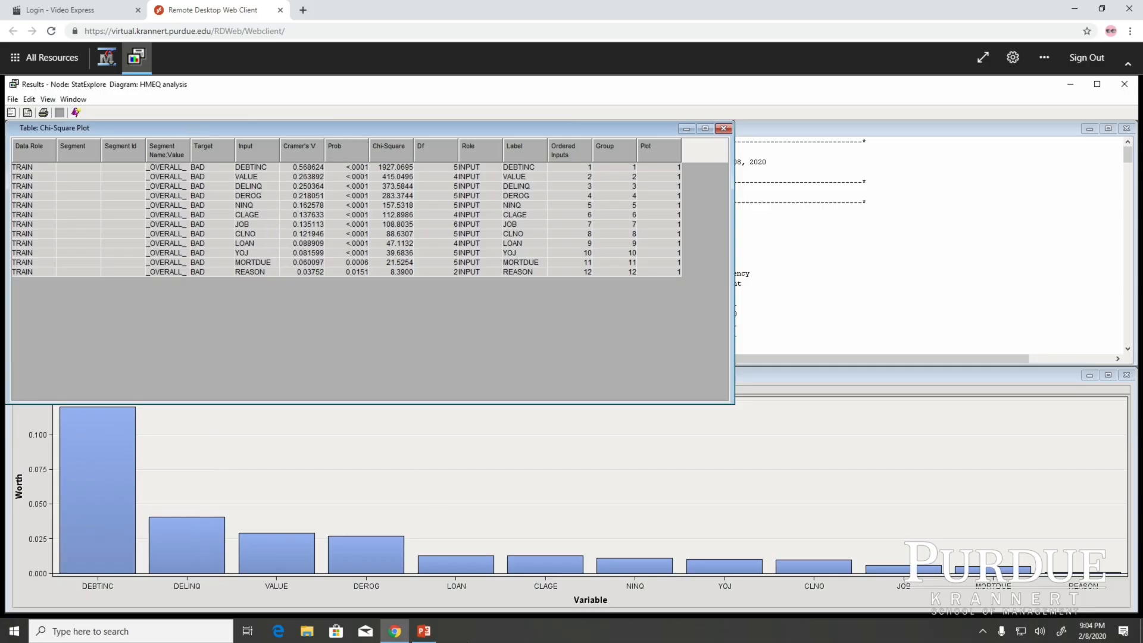
# Switch to the PowerPoint presentation and show slide 20, Chi-square Value
pyautogui.click(426, 633)
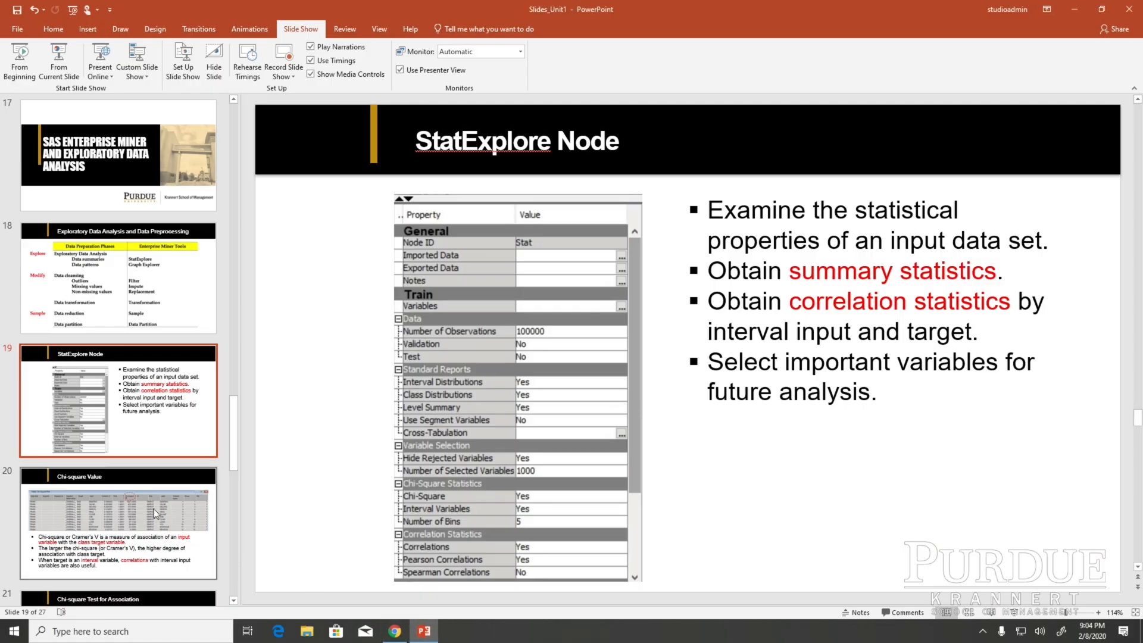
pyautogui.click(151, 508)
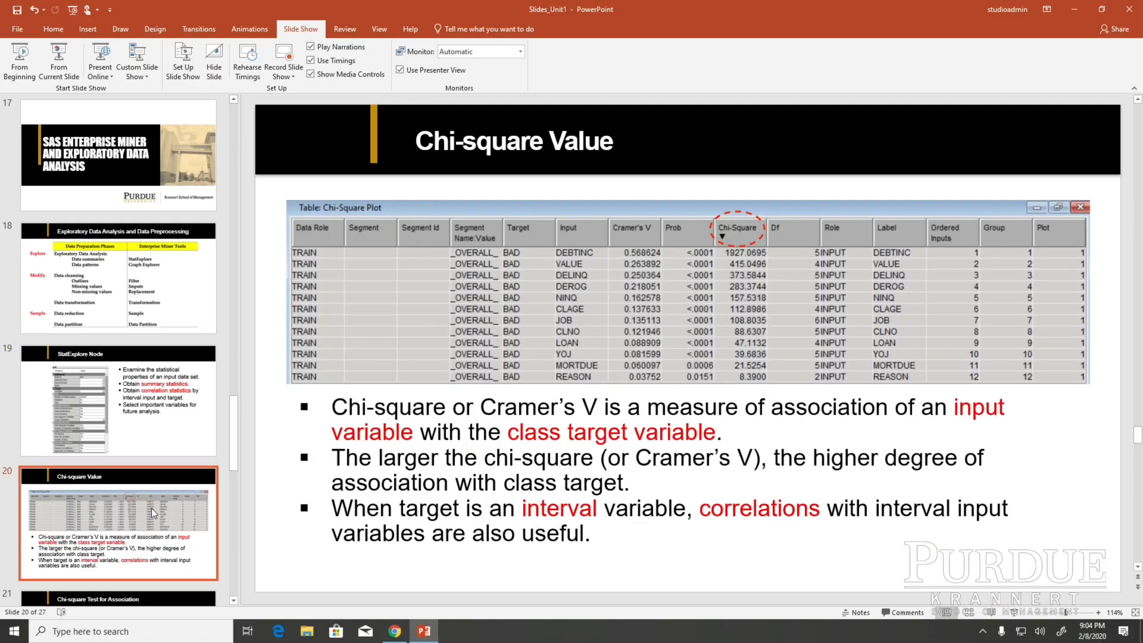